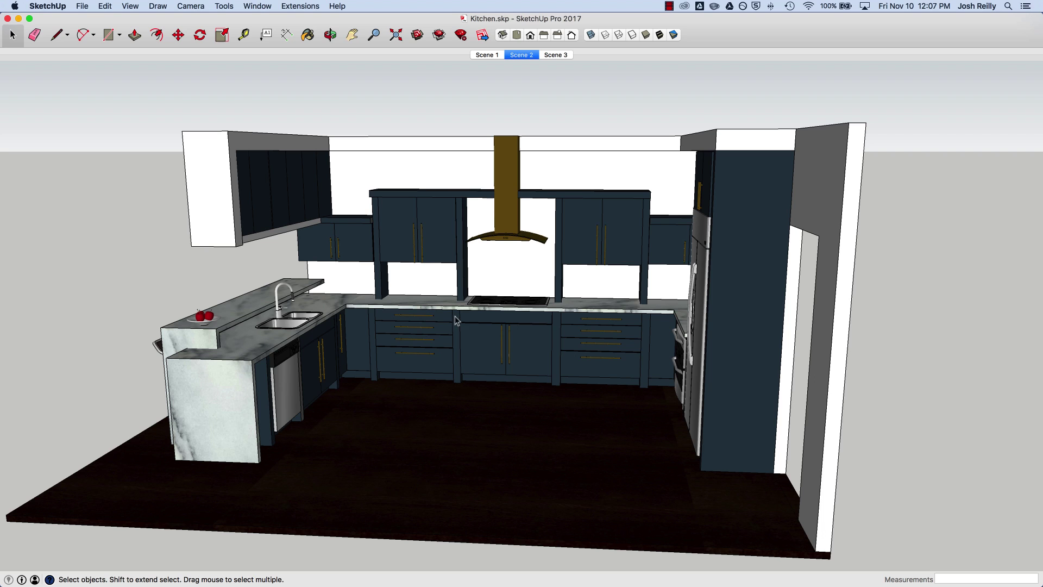
Open the kitchen group for editing and select the backsplash face
{"action": "double_click", "coordinate": [504, 281]}
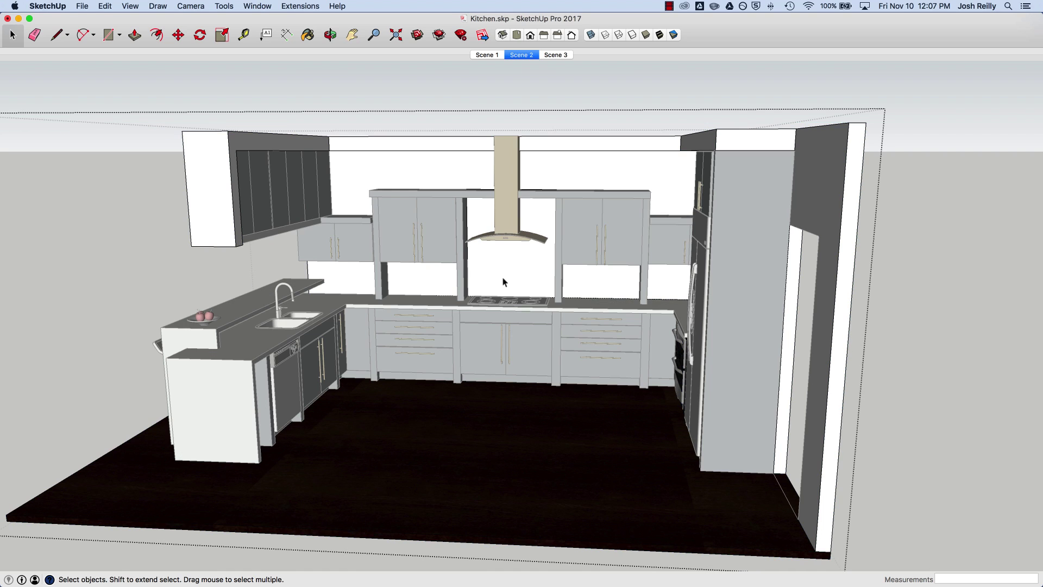
{"action": "left_click", "coordinate": [503, 282]}
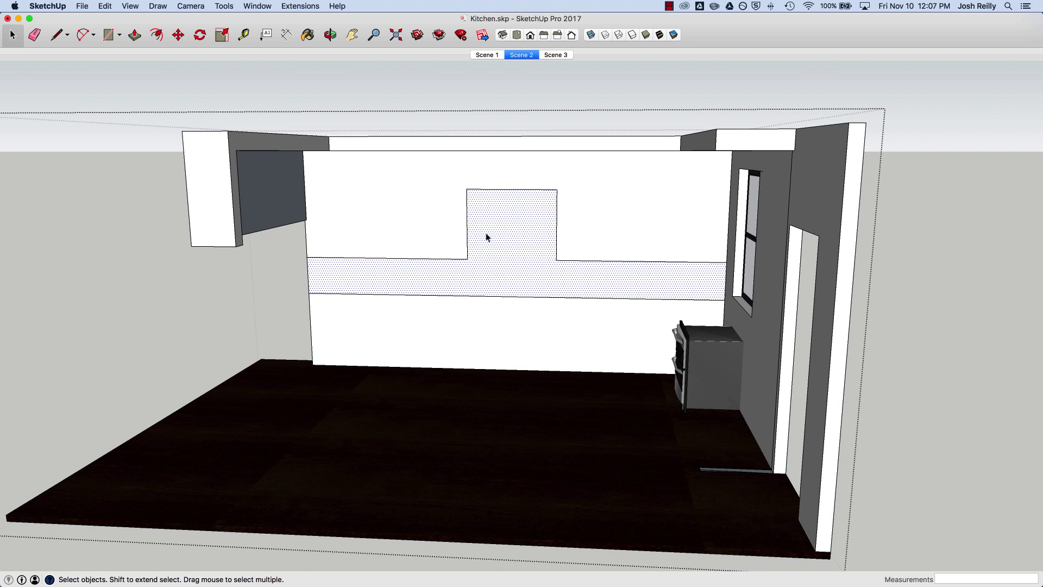
Import Provence-Carrara-Water-Jet-Cut-Marble-Mosaic.jpg to use as a texture
{"action": "scroll", "coordinate": [415, 258], "scroll_direction": "up", "scroll_amount": 4}
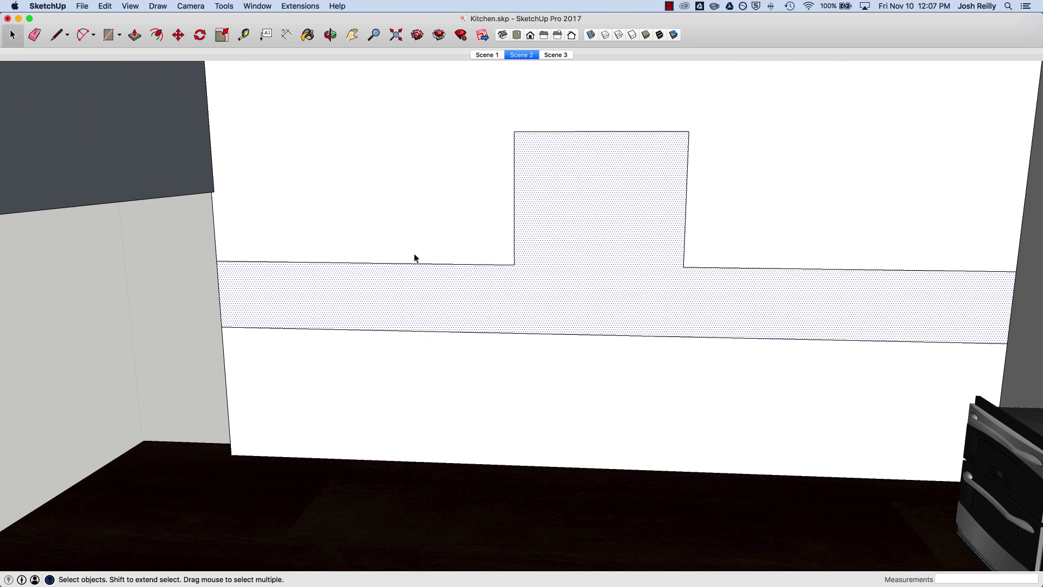
{"action": "left_click", "coordinate": [81, 6]}
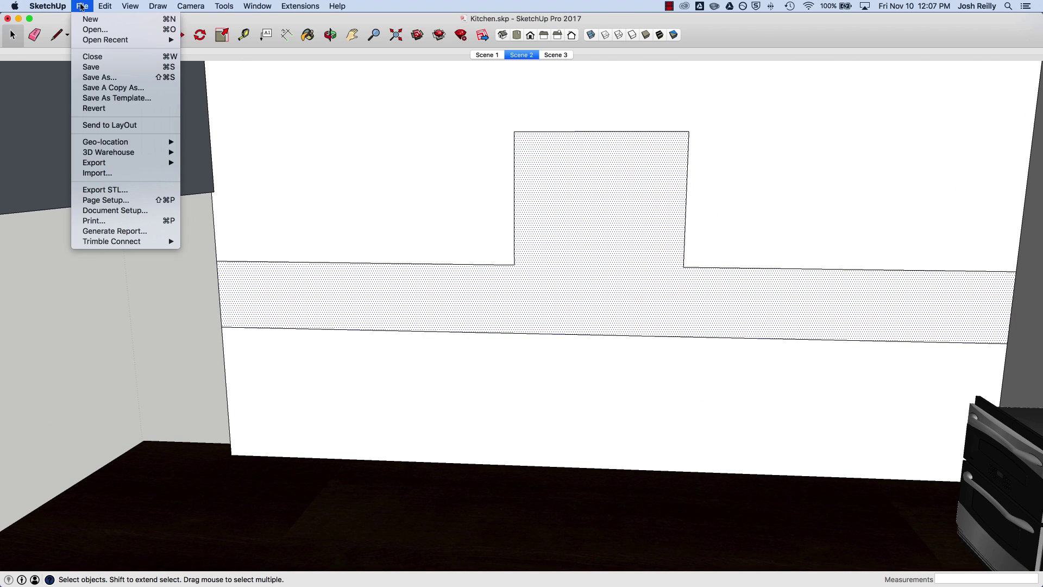
{"action": "left_click", "coordinate": [121, 174]}
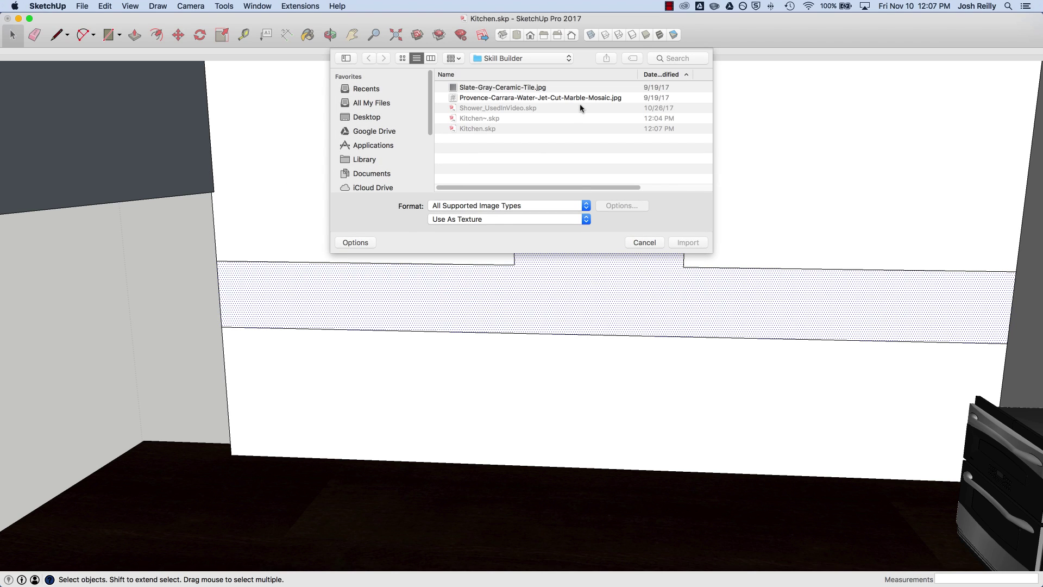
{"action": "left_click", "coordinate": [579, 98]}
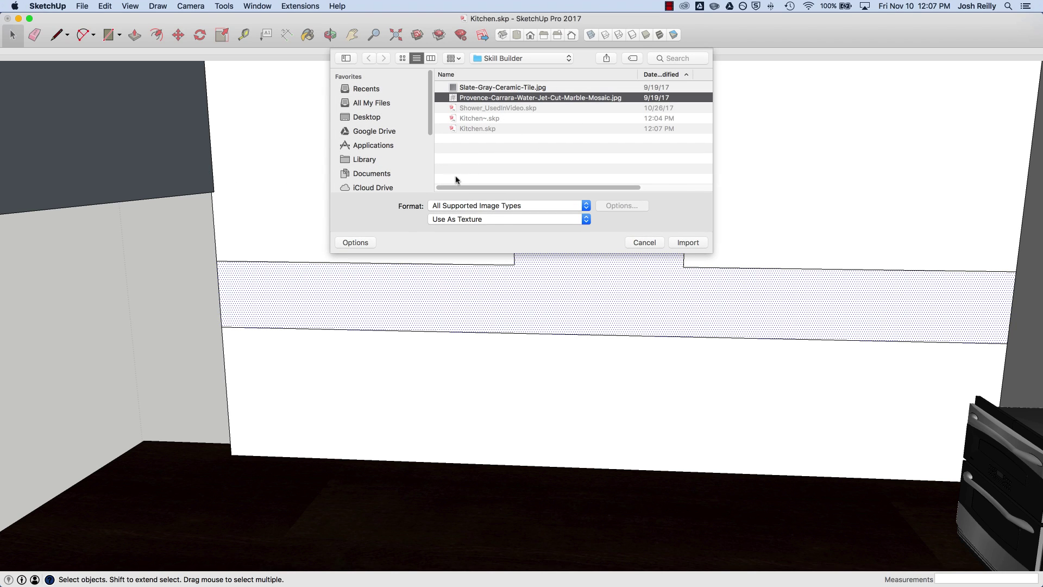
{"action": "left_click", "coordinate": [470, 220]}
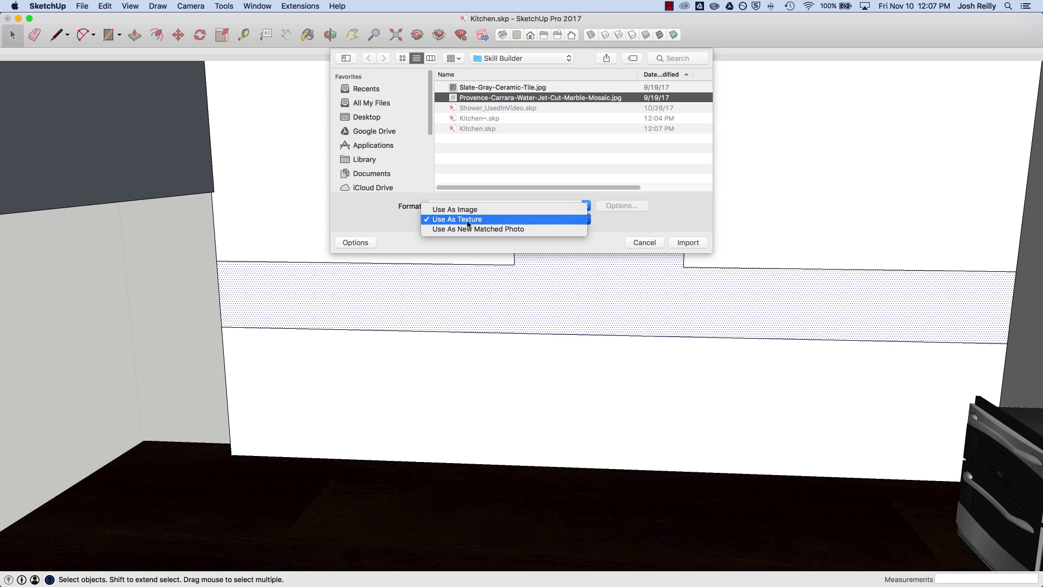
{"action": "left_click", "coordinate": [466, 220]}
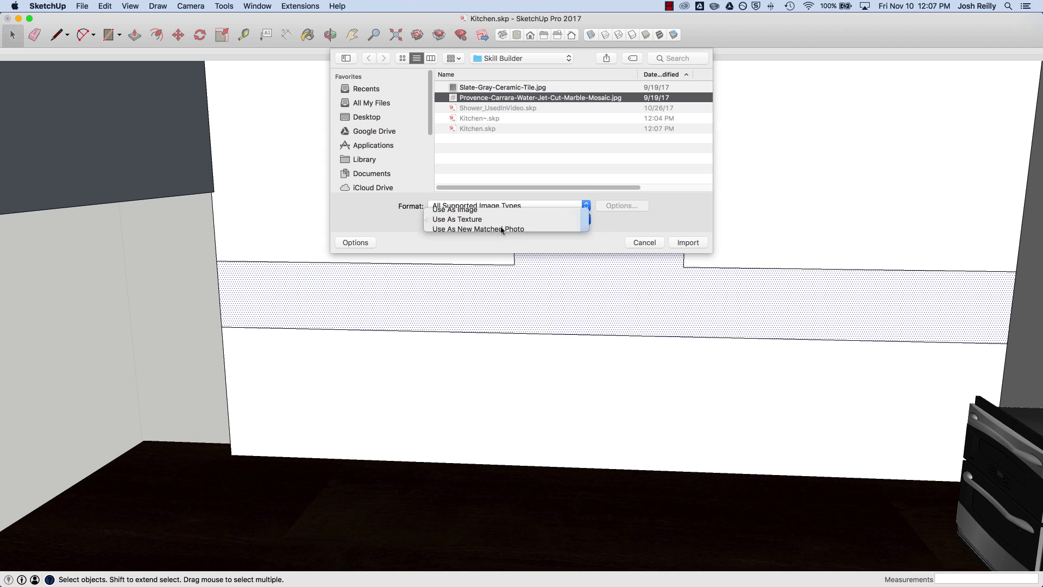
{"action": "left_click", "coordinate": [687, 242]}
Place the marble texture on the backsplash face so it repeats across the wall
{"action": "scroll", "coordinate": [429, 301], "scroll_direction": "up", "scroll_amount": 2}
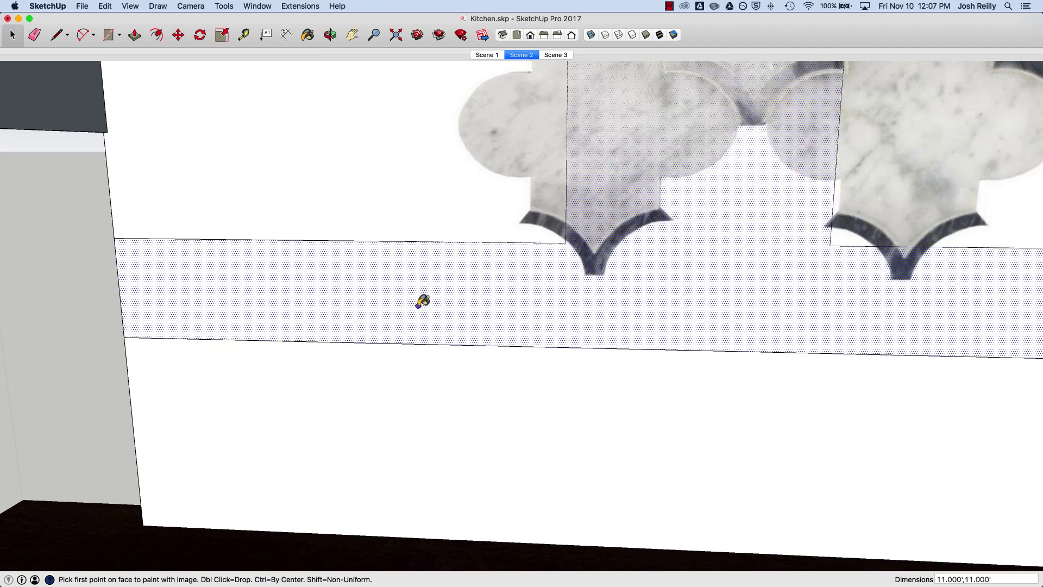
{"action": "left_click", "coordinate": [363, 334]}
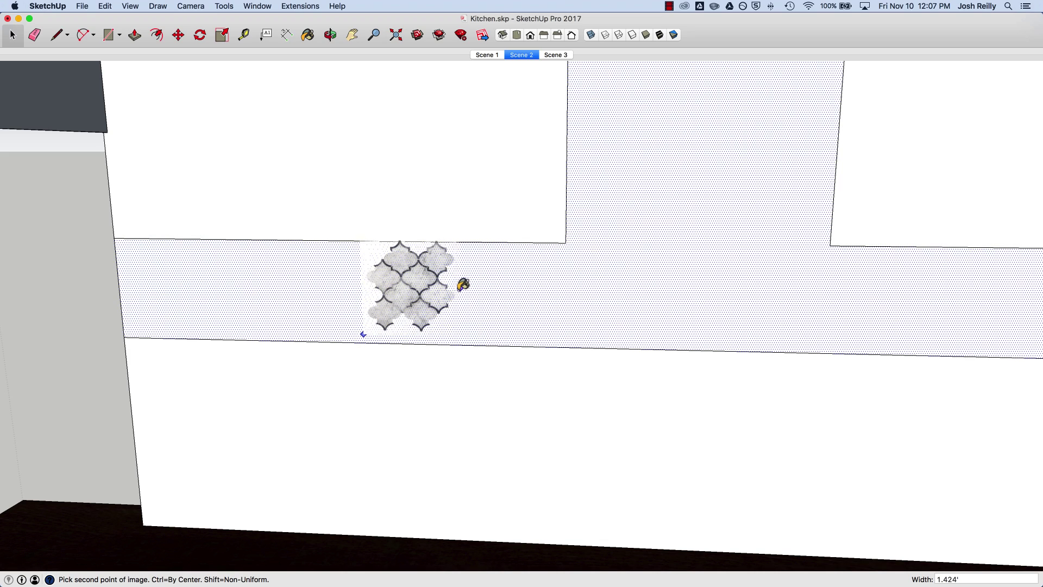
{"action": "left_click", "coordinate": [466, 282]}
{"action": "scroll", "coordinate": [467, 282], "scroll_direction": "down", "scroll_amount": 10}
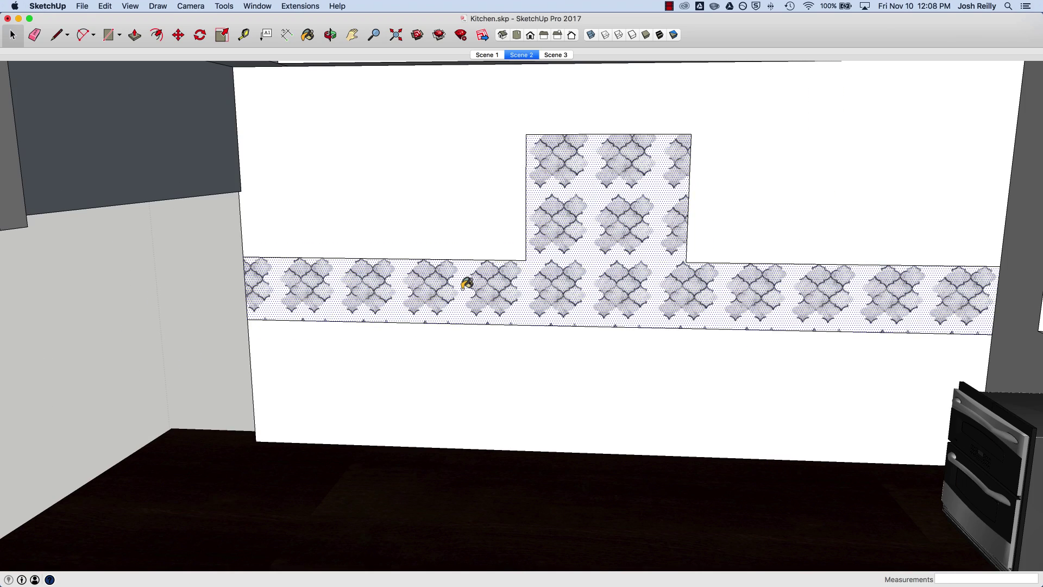
{"action": "middle_click_drag", "start_coordinate": [468, 284], "coordinate": [386, 311]}
{"action": "scroll", "coordinate": [400, 315], "scroll_direction": "up", "scroll_amount": 5}
{"action": "double_click", "coordinate": [387, 311]}
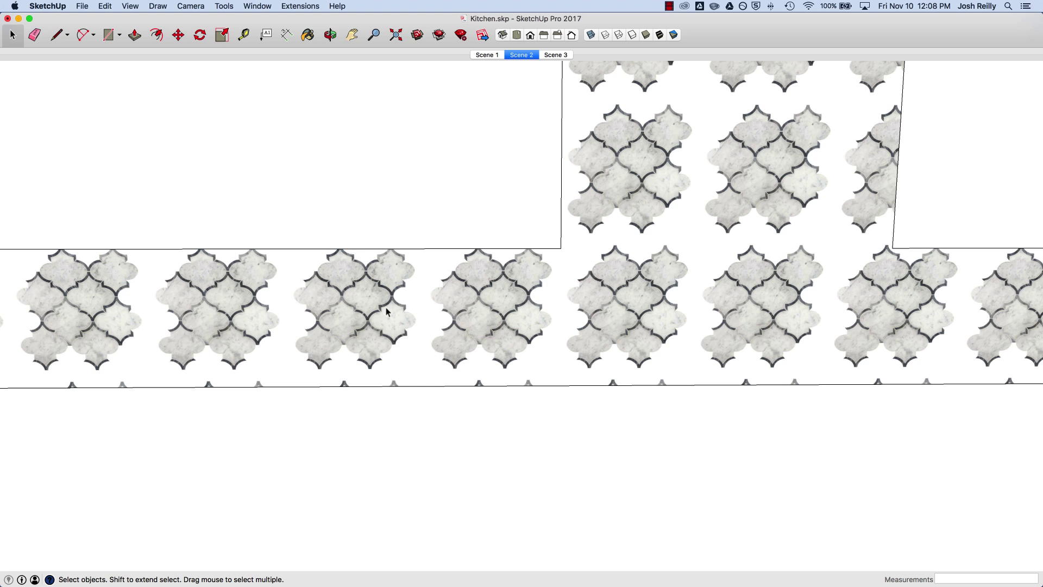
{"action": "right_click", "coordinate": [377, 299]}
{"action": "mouse_move", "coordinate": [407, 424]}
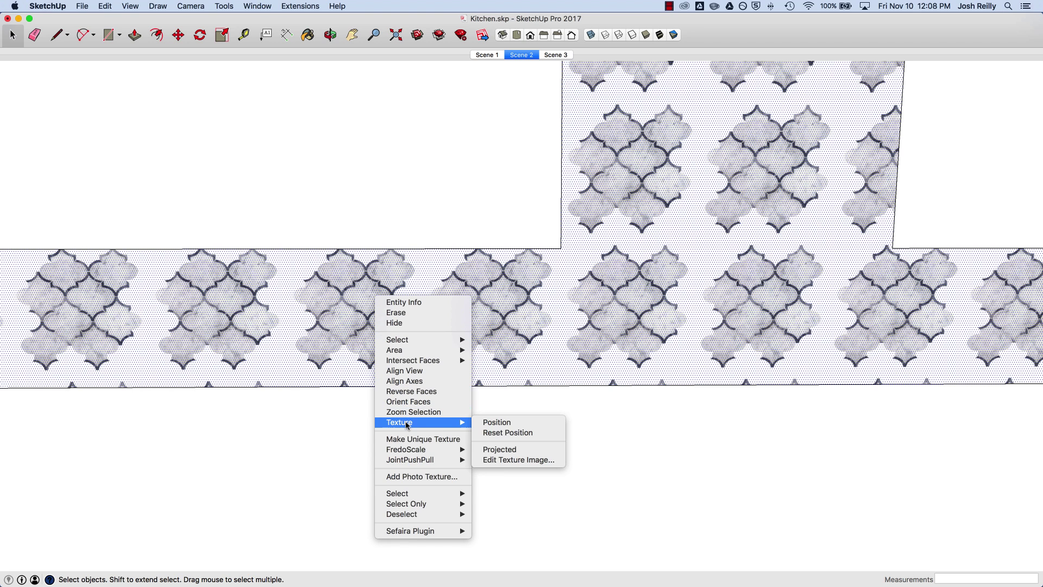
{"action": "left_click", "coordinate": [495, 424]}
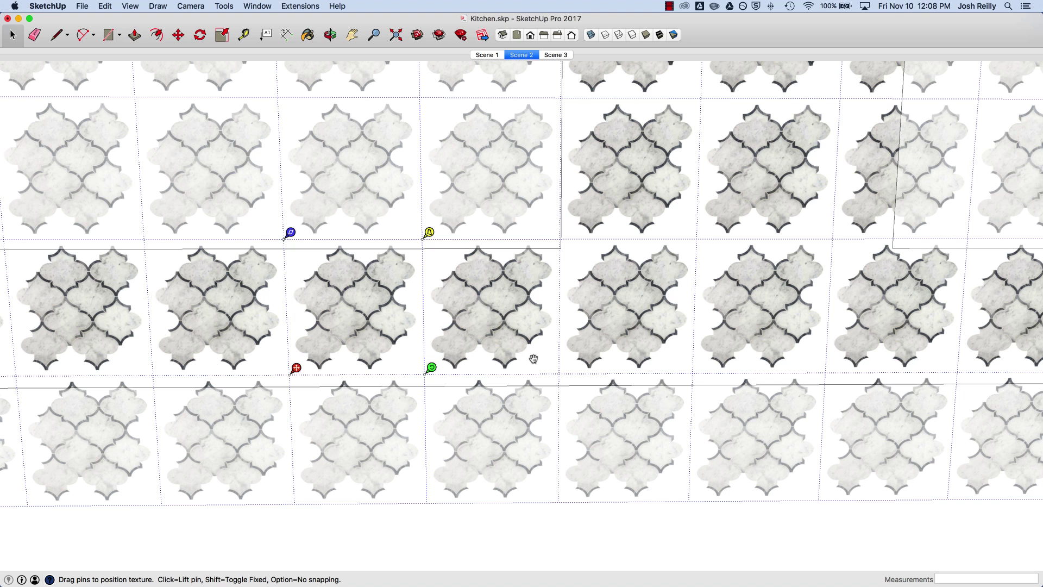
{"action": "scroll", "coordinate": [479, 291], "scroll_direction": "down", "scroll_amount": 5}
{"action": "middle_click_drag", "start_coordinate": [465, 307], "coordinate": [396, 299]}
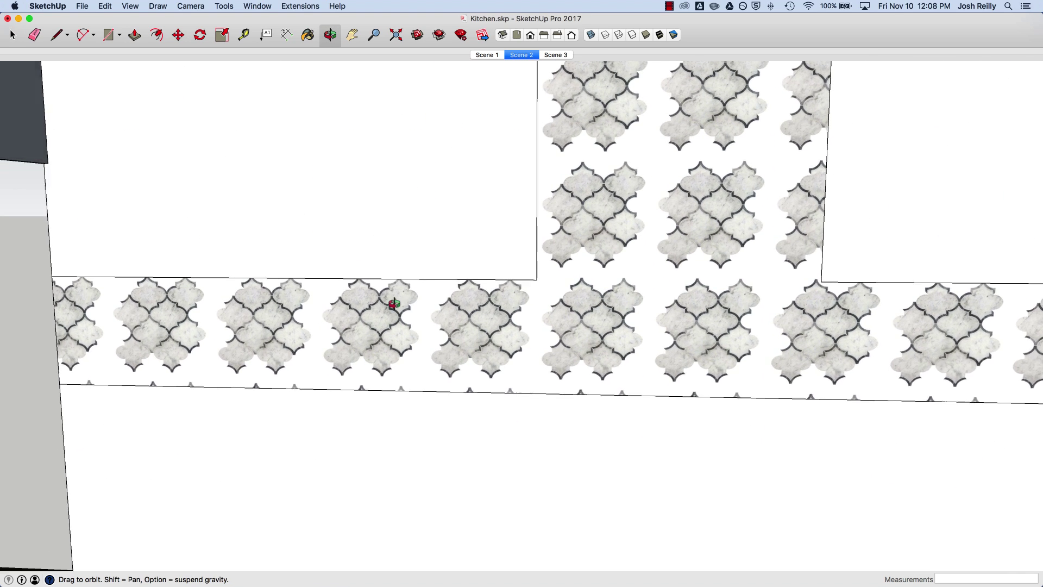
{"action": "scroll", "coordinate": [396, 298], "scroll_direction": "up", "scroll_amount": 5}
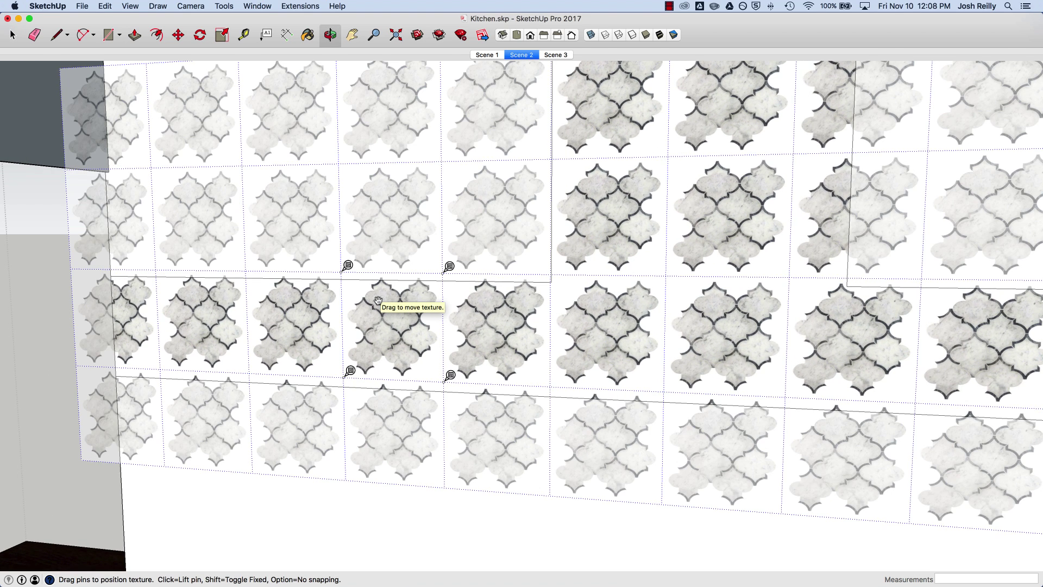
{"action": "scroll", "coordinate": [377, 300], "scroll_direction": "up", "scroll_amount": 4}
{"action": "middle_click_drag", "start_coordinate": [396, 325], "coordinate": [468, 320]}
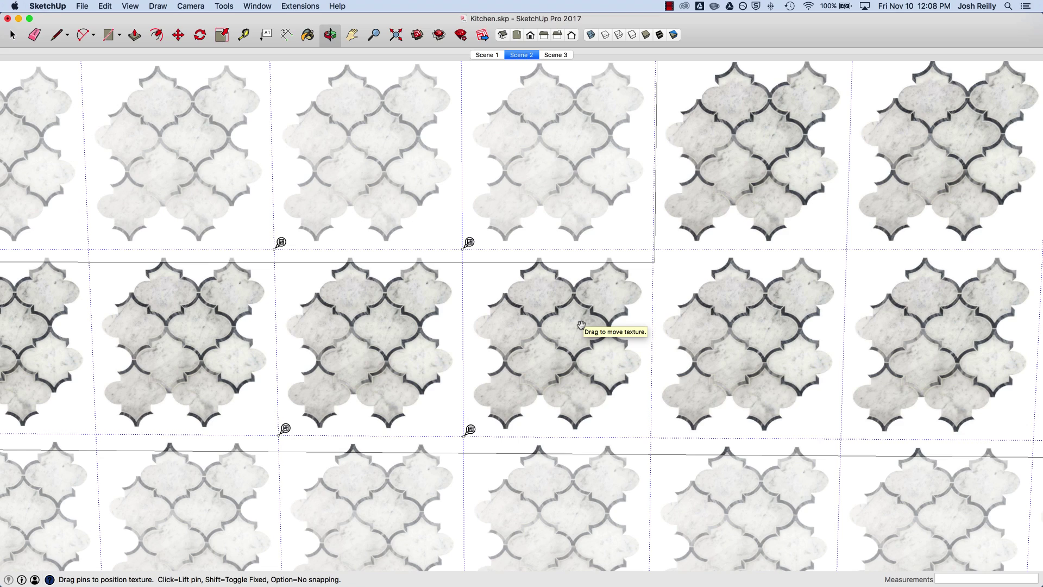
Draw a square around one arabesque tile repeat on the textured face
{"action": "key", "text": "Return"}
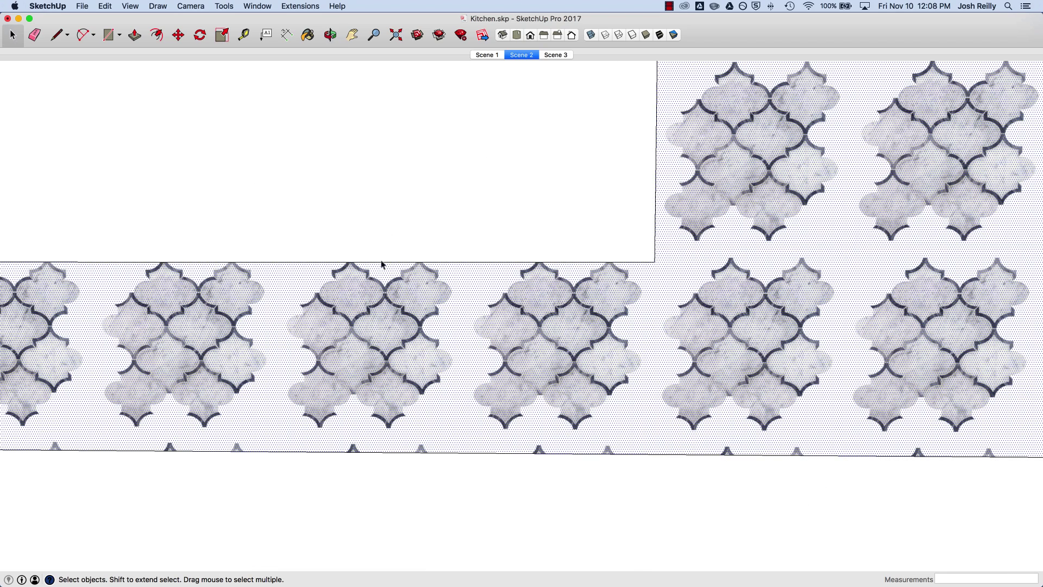
{"action": "left_click", "coordinate": [379, 258]}
{"action": "left_click", "coordinate": [111, 37]}
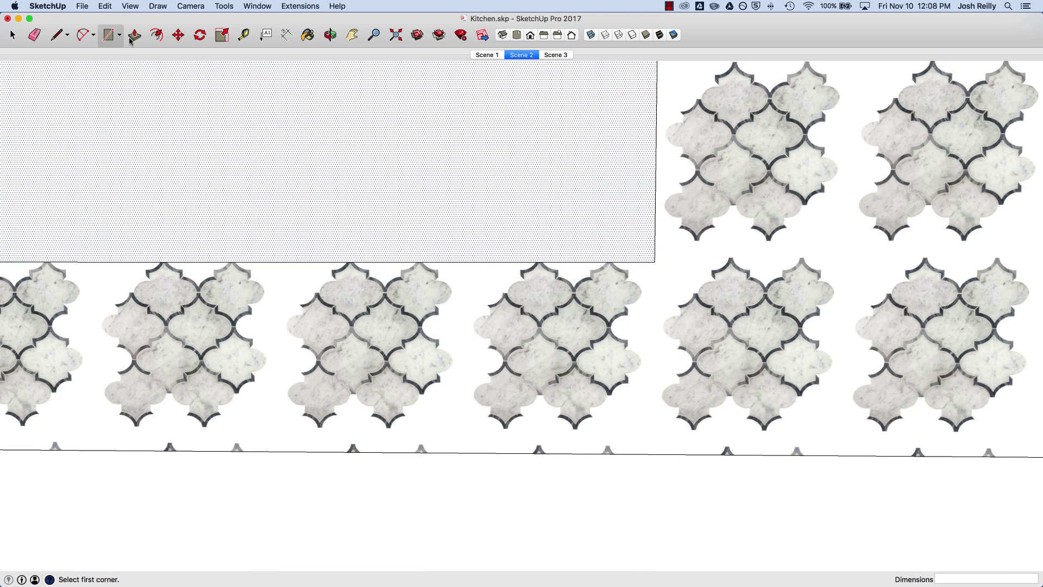
{"action": "scroll", "coordinate": [368, 298], "scroll_direction": "up", "scroll_amount": 5}
{"action": "middle_click_drag", "start_coordinate": [372, 303], "coordinate": [400, 300]}
{"action": "left_click", "coordinate": [328, 226]}
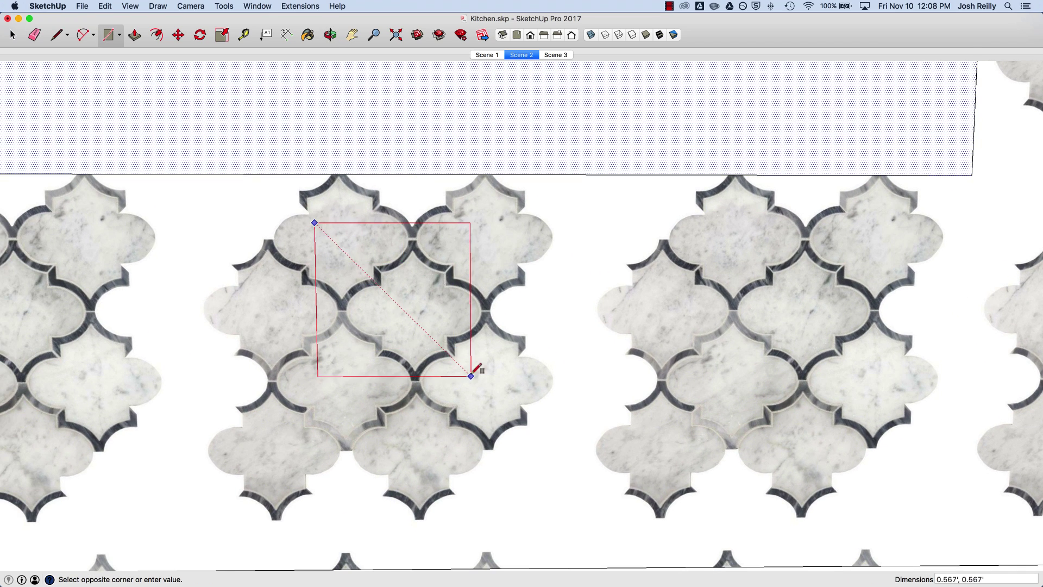
{"action": "left_click", "coordinate": [521, 399]}
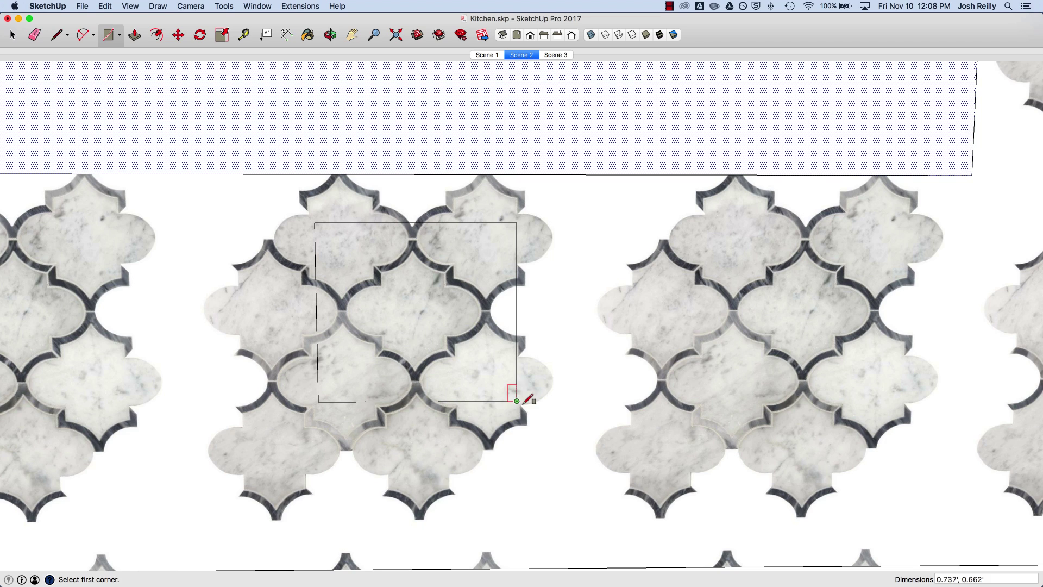
{"action": "key", "text": "space"}
Pick up the square's top edge with the Move tool to realign it
{"action": "scroll", "coordinate": [417, 328], "scroll_direction": "up", "scroll_amount": 3}
{"action": "middle_click_drag", "start_coordinate": [417, 328], "coordinate": [438, 372]}
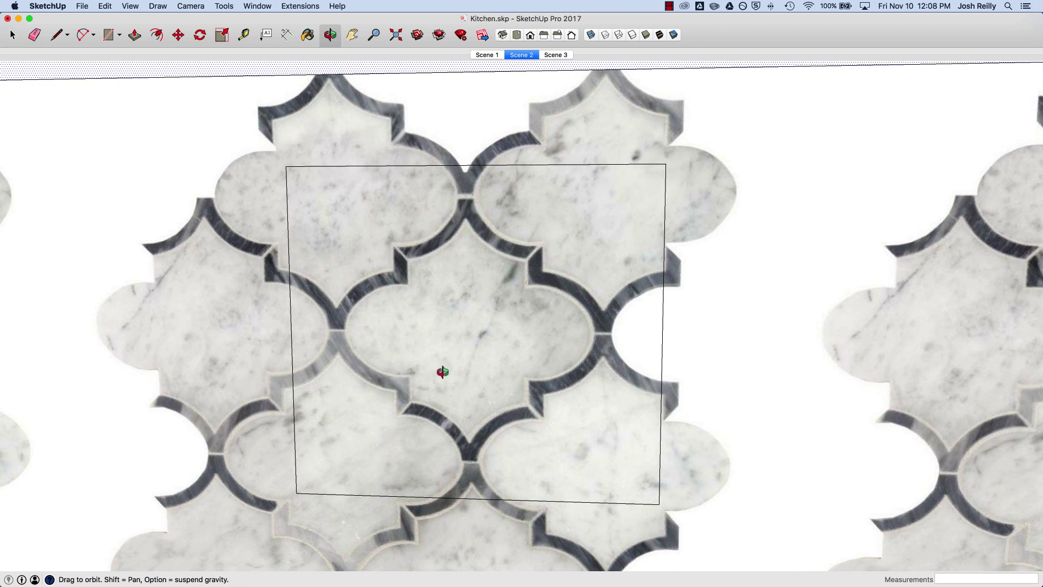
{"action": "left_click", "coordinate": [474, 165]}
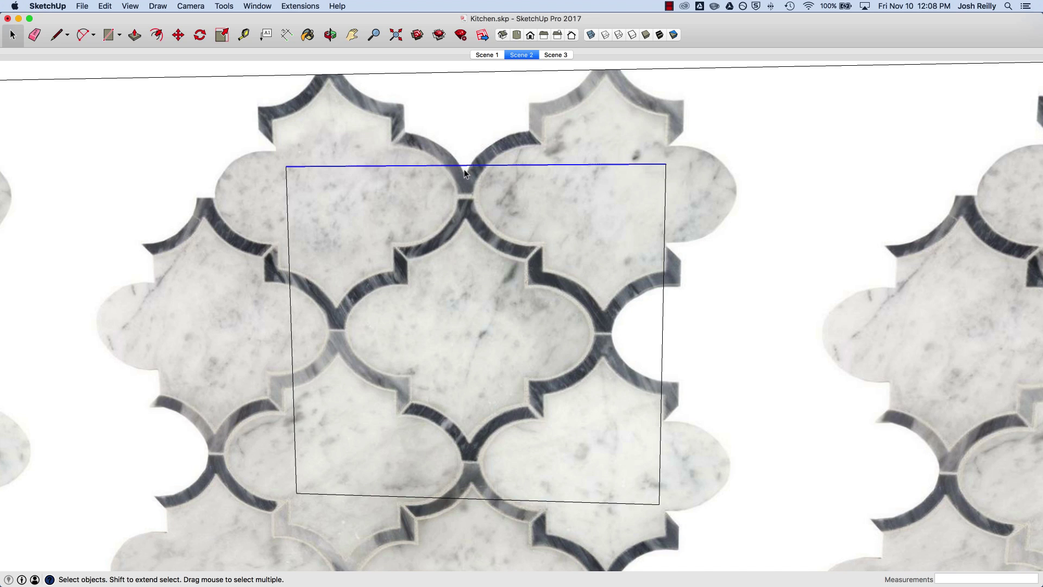
{"action": "key", "text": "m"}
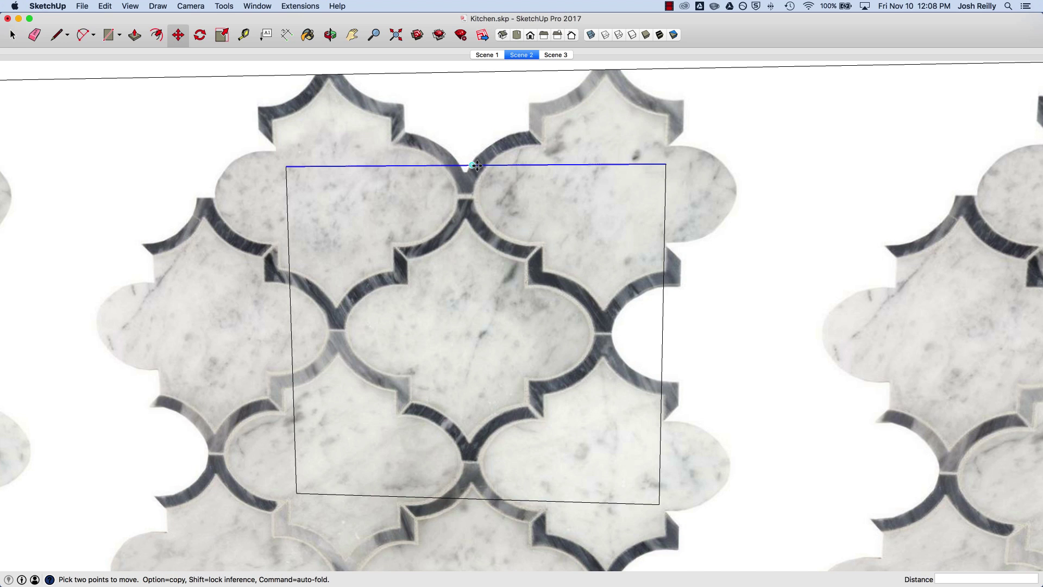
{"action": "left_click", "coordinate": [471, 165]}
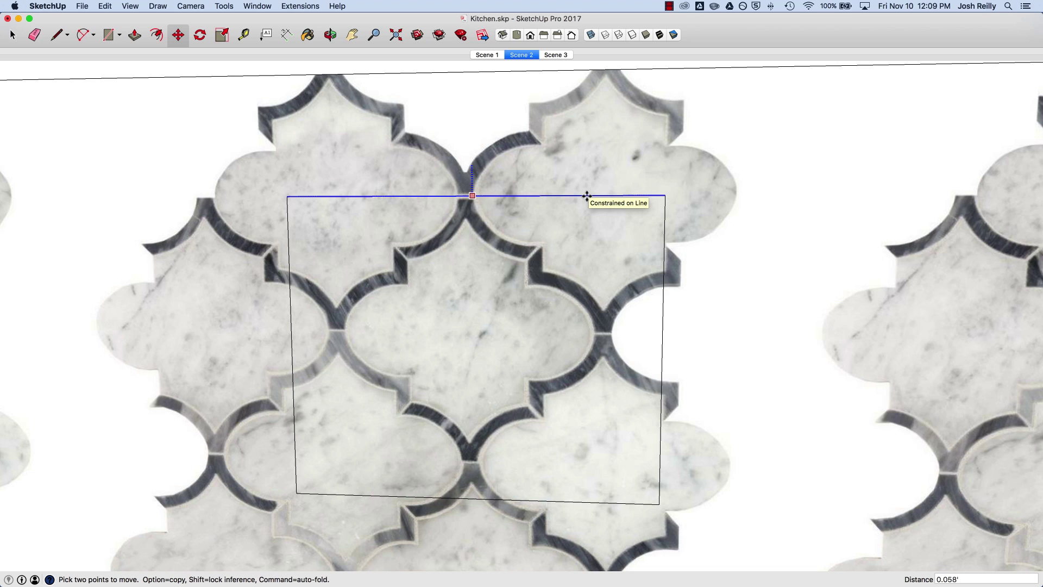
Move the square's top and bottom edges onto the tile joints
{"action": "left_click", "coordinate": [587, 196]}
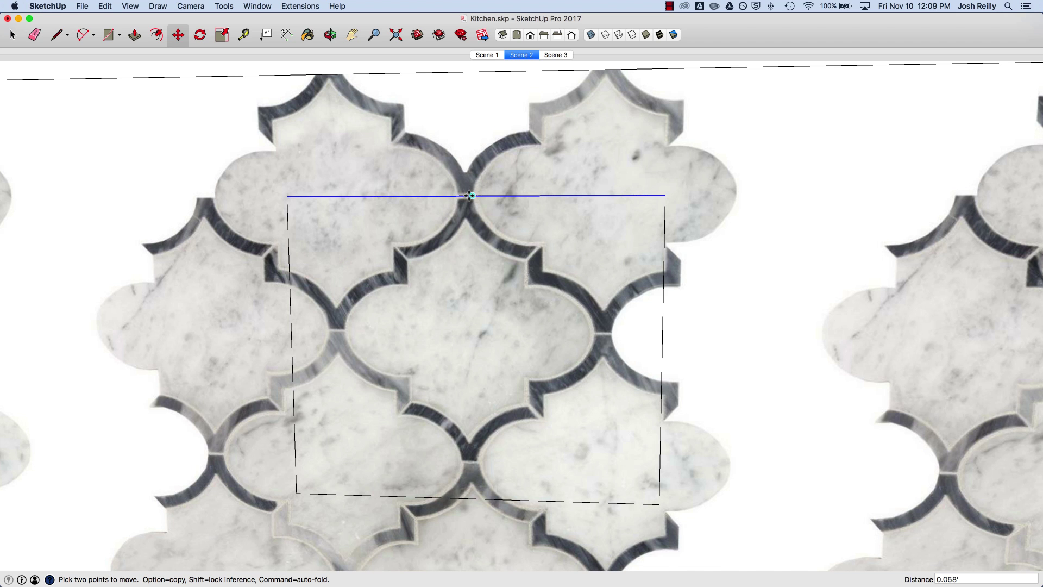
{"action": "scroll", "coordinate": [471, 195], "scroll_direction": "up", "scroll_amount": 2}
{"action": "middle_click_drag", "start_coordinate": [469, 240], "coordinate": [480, 205]}
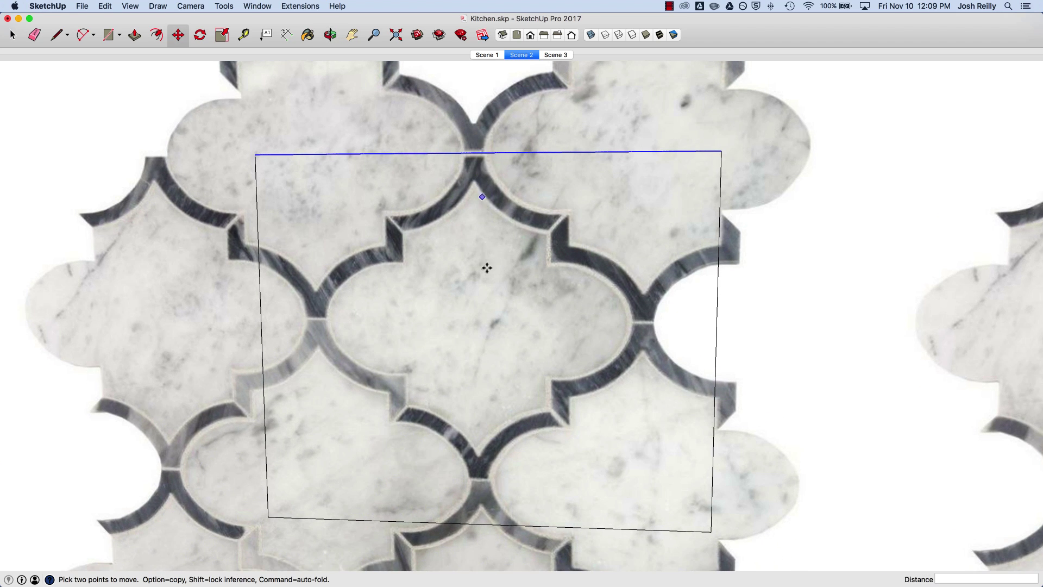
{"action": "key", "text": "space"}
{"action": "left_click", "coordinate": [504, 523]}
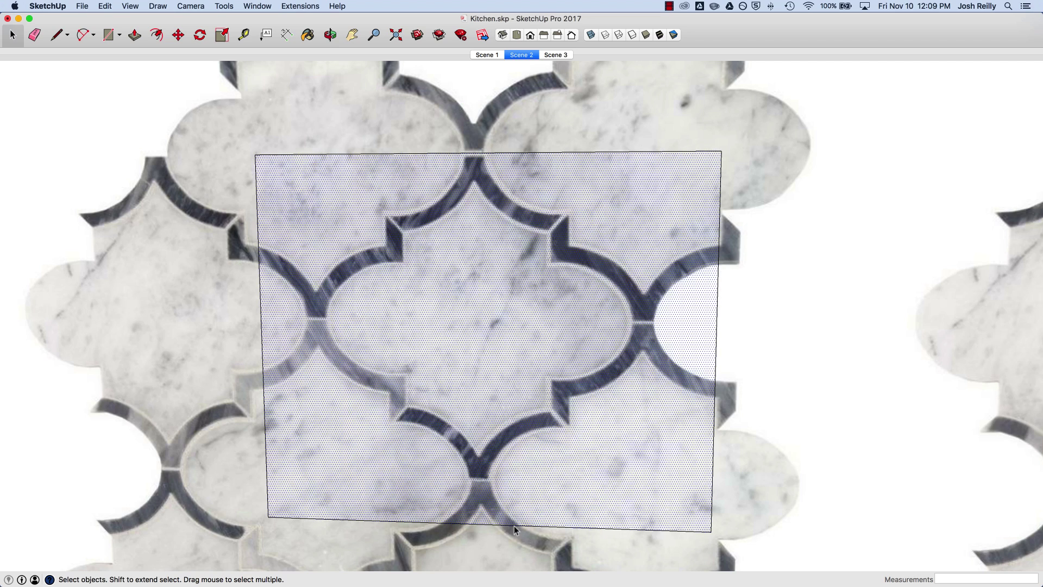
{"action": "key", "text": "m"}
{"action": "mouse_move", "coordinate": [514, 526]}
{"action": "middle_mouse_down"}
{"action": "mouse_move", "coordinate": [552, 508]}
{"action": "mouse_move", "coordinate": [533, 529]}
{"action": "middle_mouse_up"}
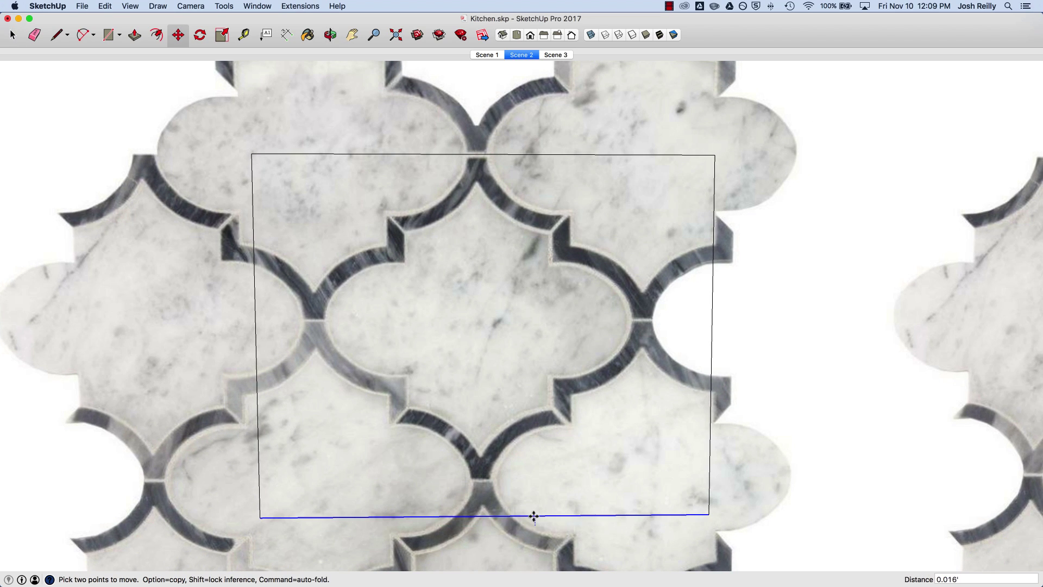
{"action": "left_click_drag", "start_coordinate": [534, 516], "coordinate": [533, 479]}
Move the square's right and left edges onto the tile joints
{"action": "key", "text": "space"}
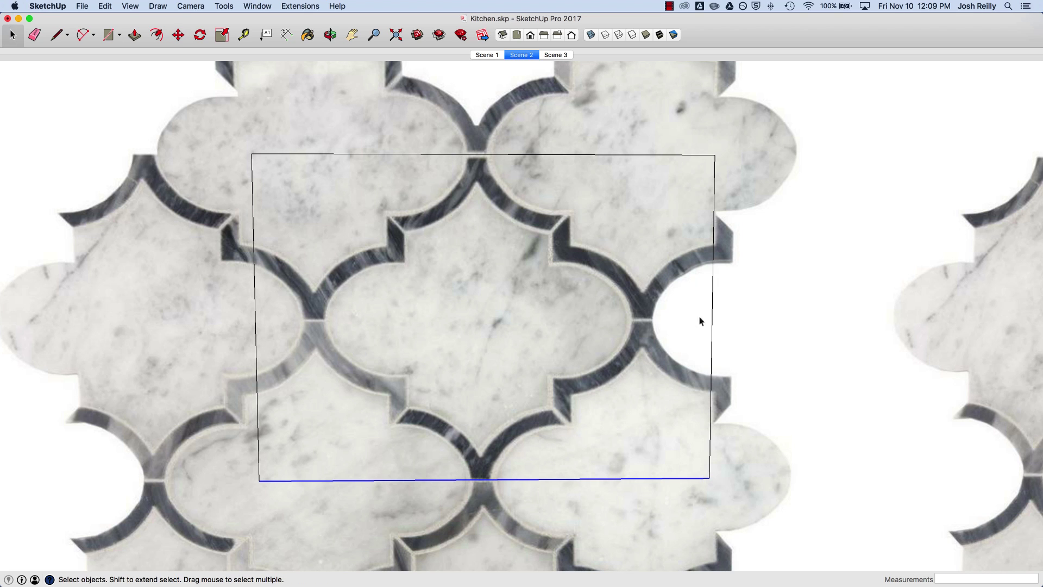
{"action": "left_click", "coordinate": [711, 320]}
{"action": "left_click", "coordinate": [712, 319]}
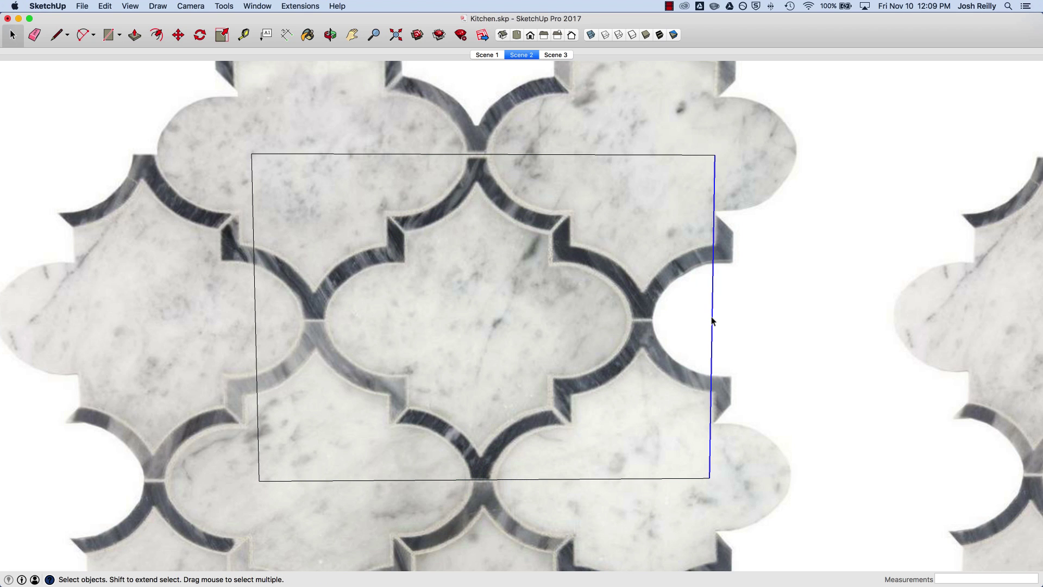
{"action": "key", "text": "m"}
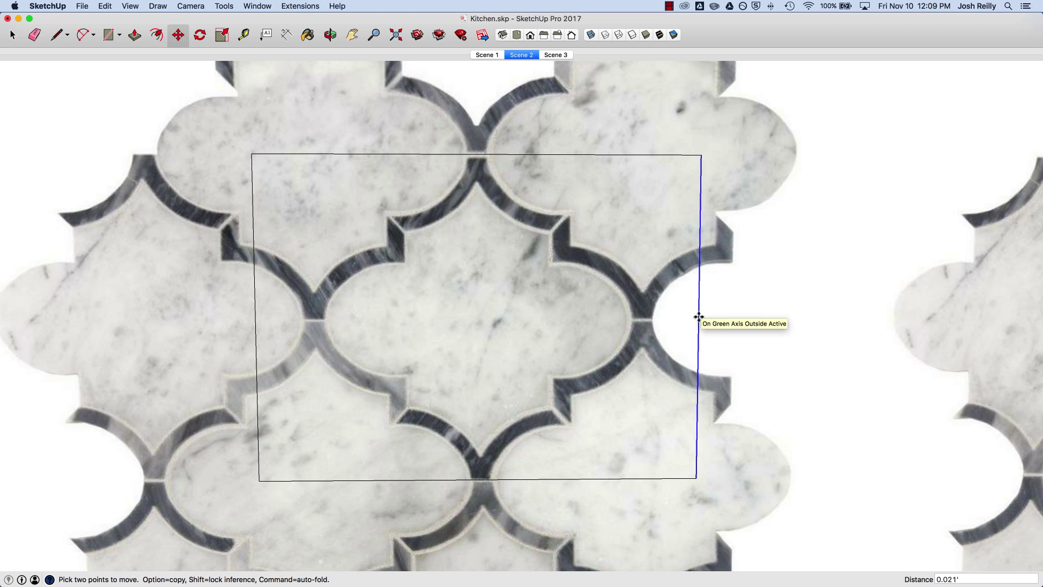
{"action": "left_click_drag", "start_coordinate": [712, 319], "coordinate": [643, 356]}
{"action": "key", "text": "space"}
{"action": "left_click", "coordinate": [256, 360]}
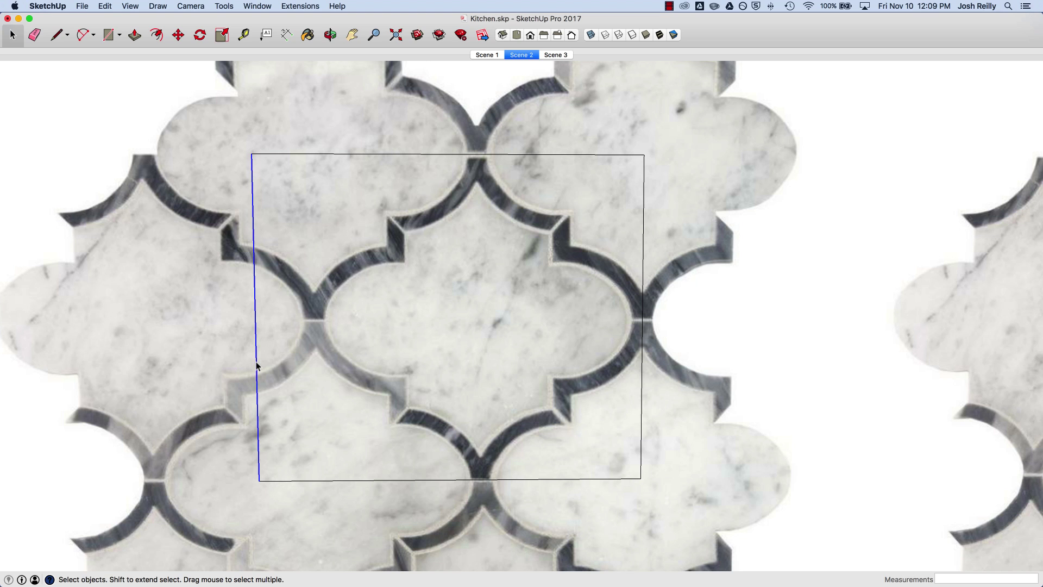
{"action": "key", "text": "m"}
{"action": "left_click_drag", "start_coordinate": [256, 361], "coordinate": [314, 363]}
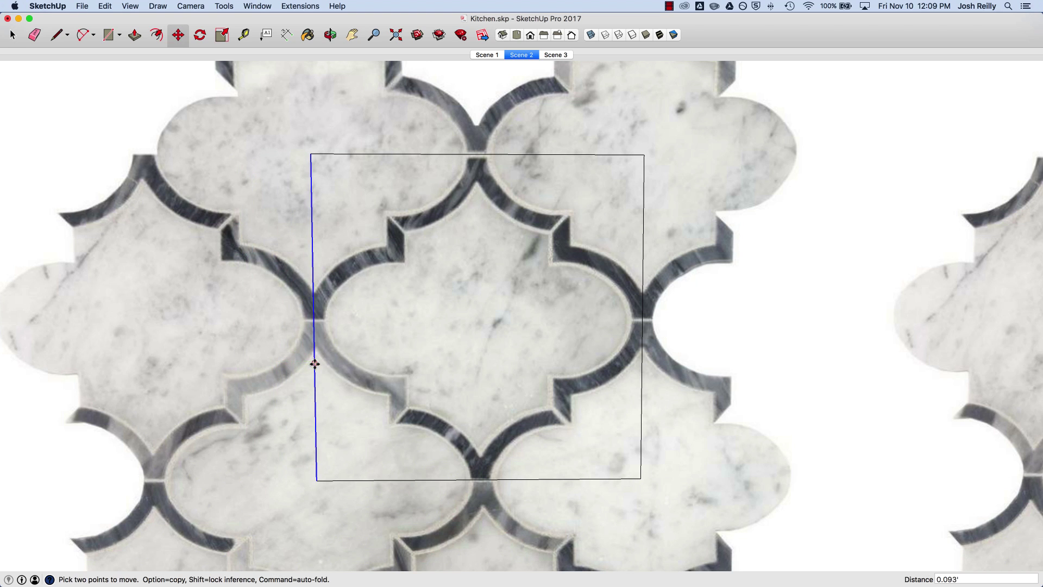
{"action": "scroll", "coordinate": [314, 363], "scroll_direction": "down", "scroll_amount": 2}
{"action": "middle_click_drag", "start_coordinate": [400, 323], "coordinate": [354, 328]}
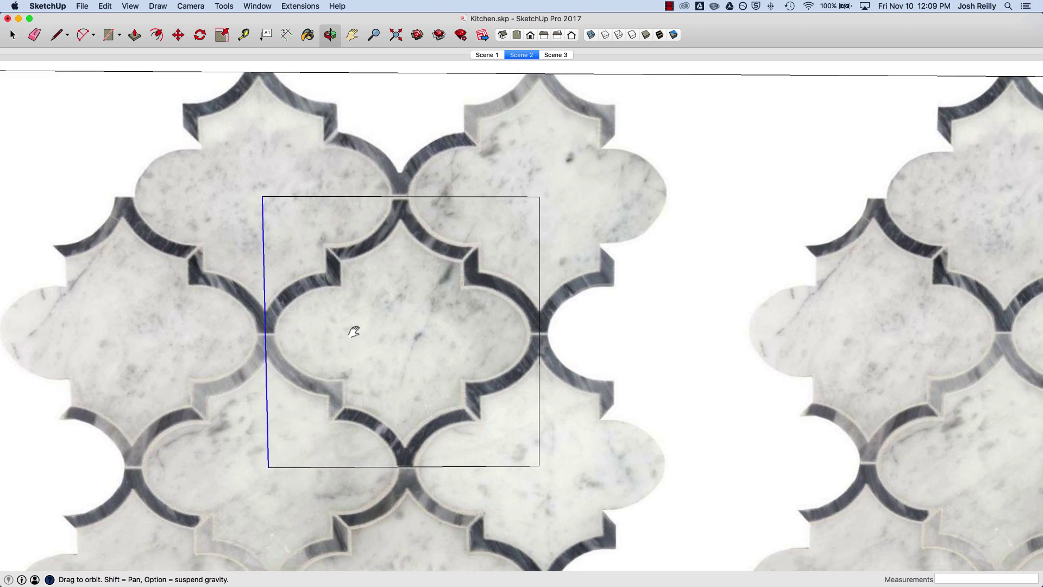
Show In Model materials and make the square's texture unique as Provence-Carrara-Water-Jet-Cut-Marble-Mosaic#1
{"action": "left_click", "coordinate": [308, 36]}
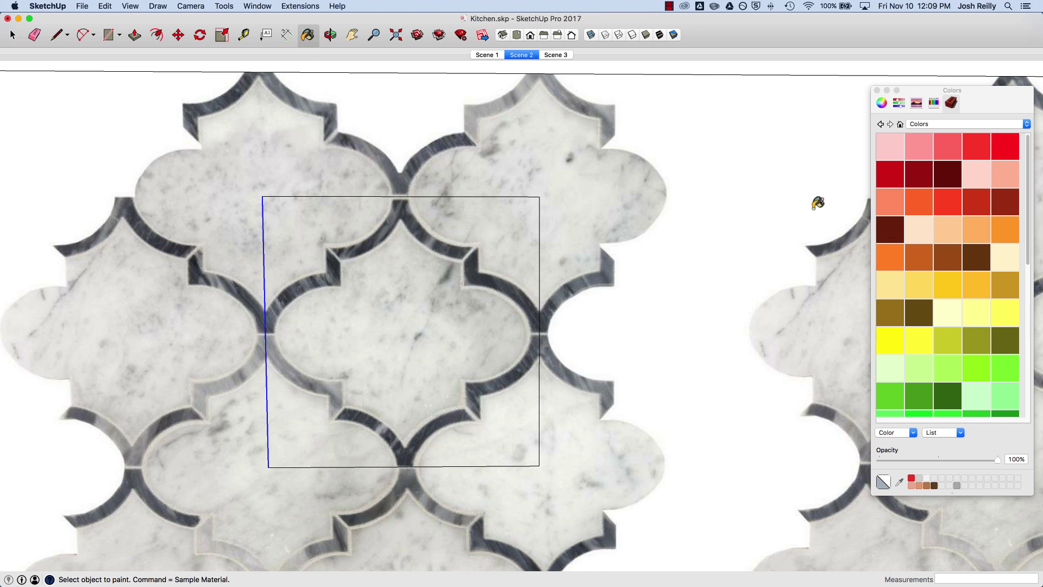
{"action": "left_click", "coordinate": [901, 125]}
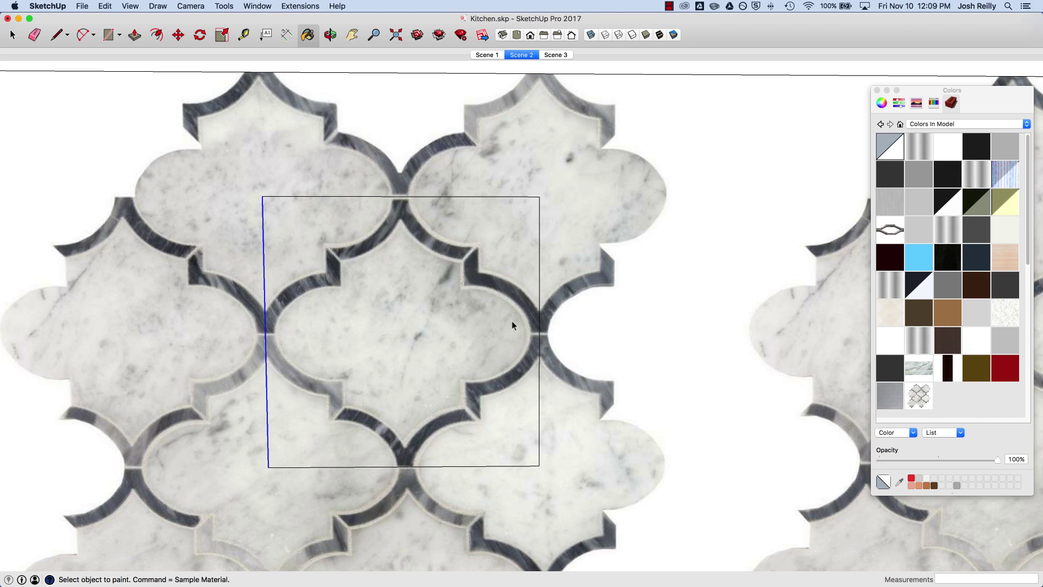
{"action": "key", "text": "space"}
{"action": "right_click", "coordinate": [400, 280]}
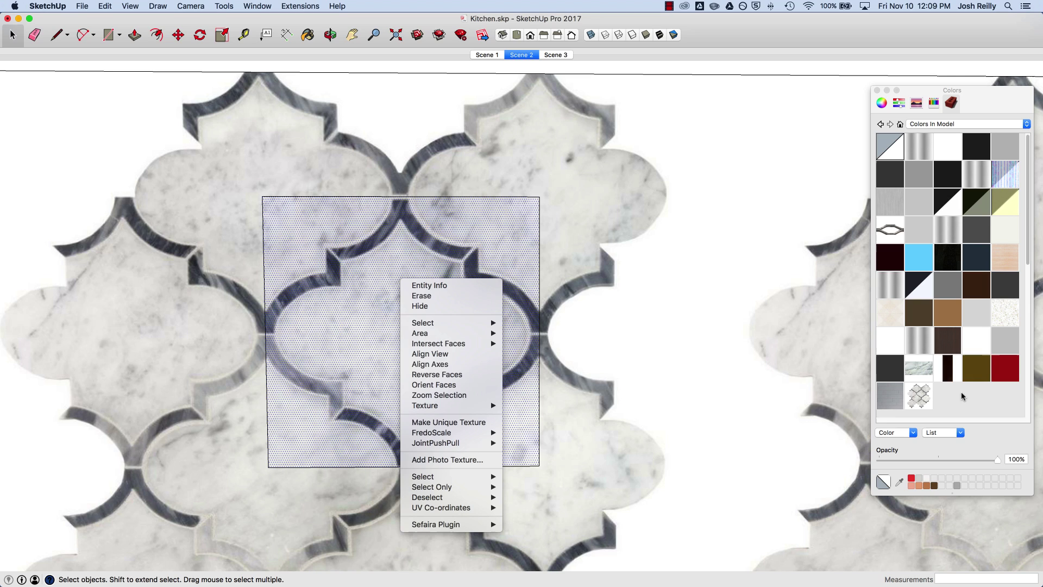
{"action": "right_click", "coordinate": [402, 222]}
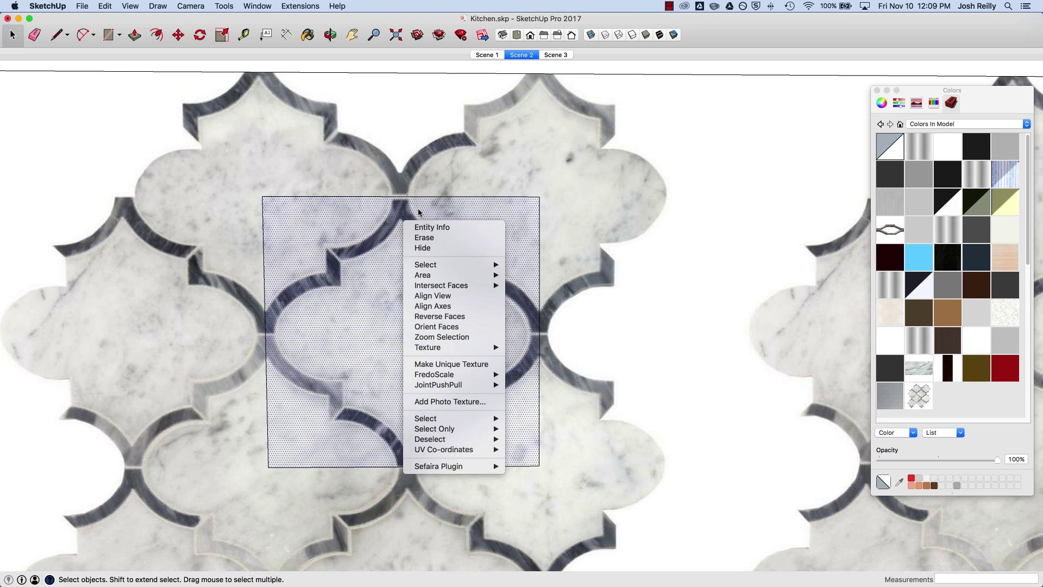
{"action": "left_click", "coordinate": [450, 365]}
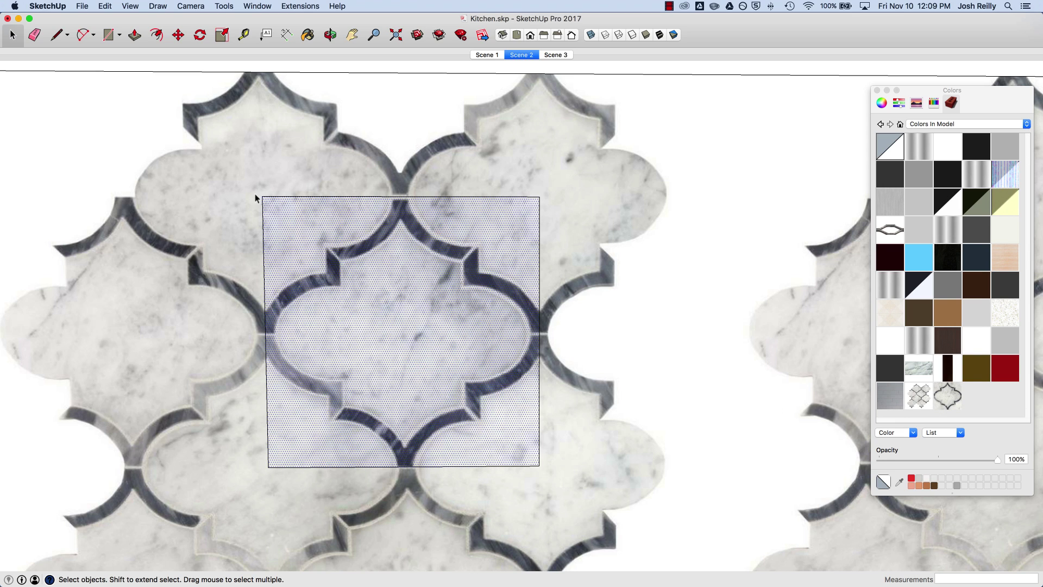
Sample the square's unique marble material and paint the whole backsplash wall with it
{"action": "scroll", "coordinate": [391, 380], "scroll_direction": "down", "scroll_amount": 6}
{"action": "middle_click_drag", "start_coordinate": [392, 384], "coordinate": [409, 370]}
{"action": "key", "text": "b"}
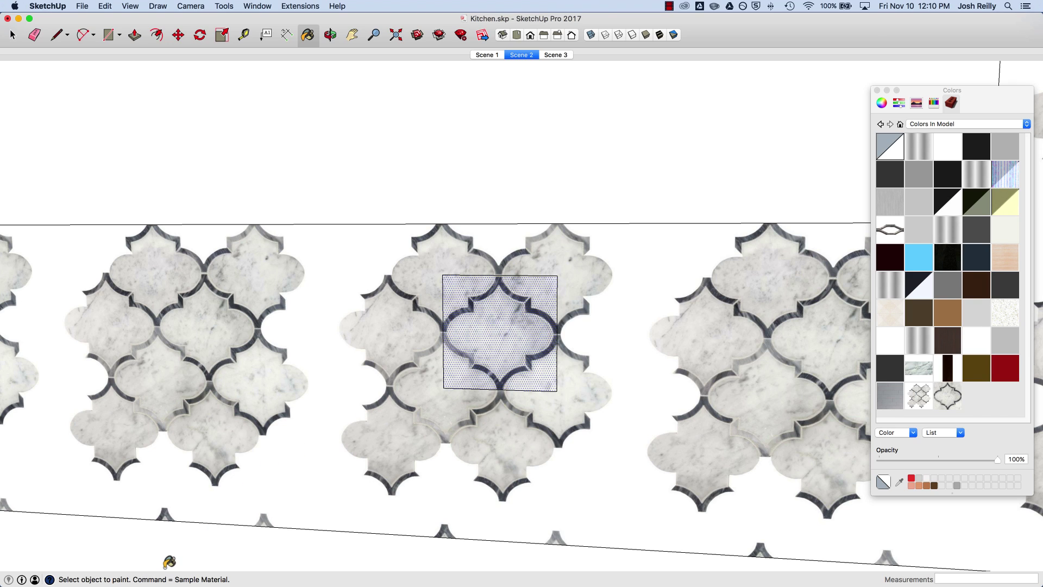
{"action": "key", "text": "super"}
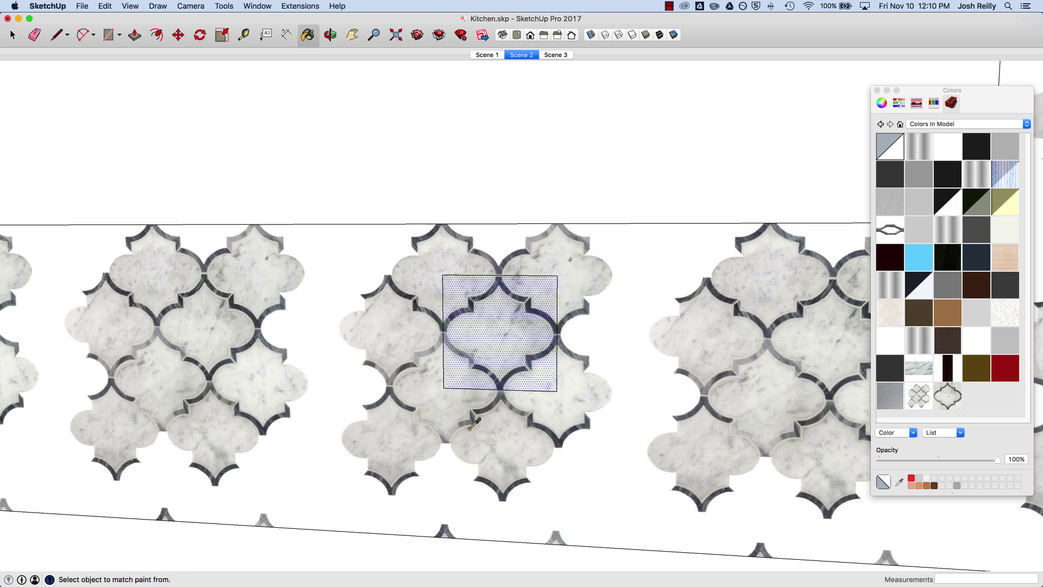
{"action": "left_click", "coordinate": [508, 343], "text": "super"}
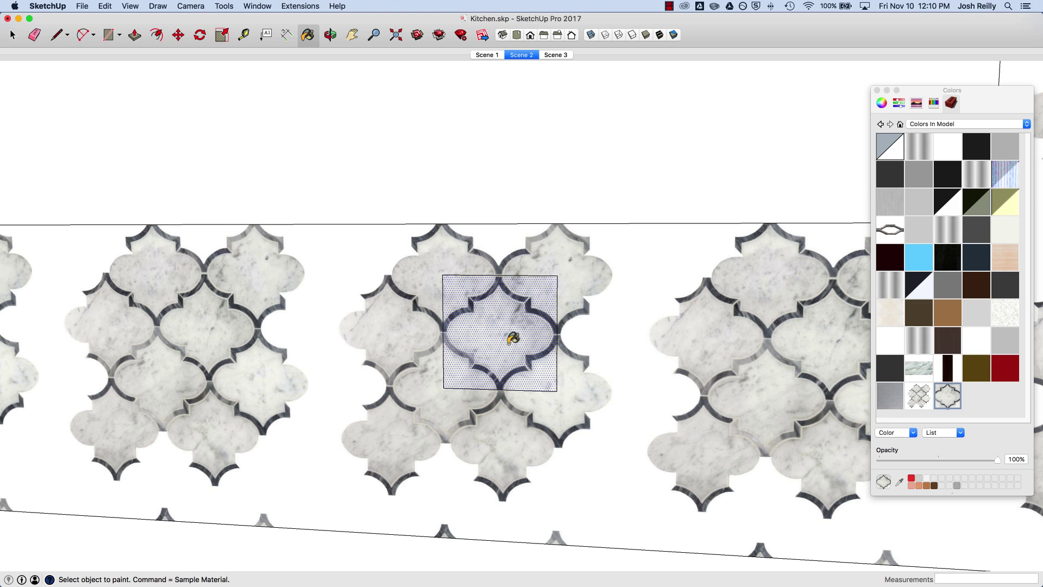
{"action": "left_click", "coordinate": [414, 314]}
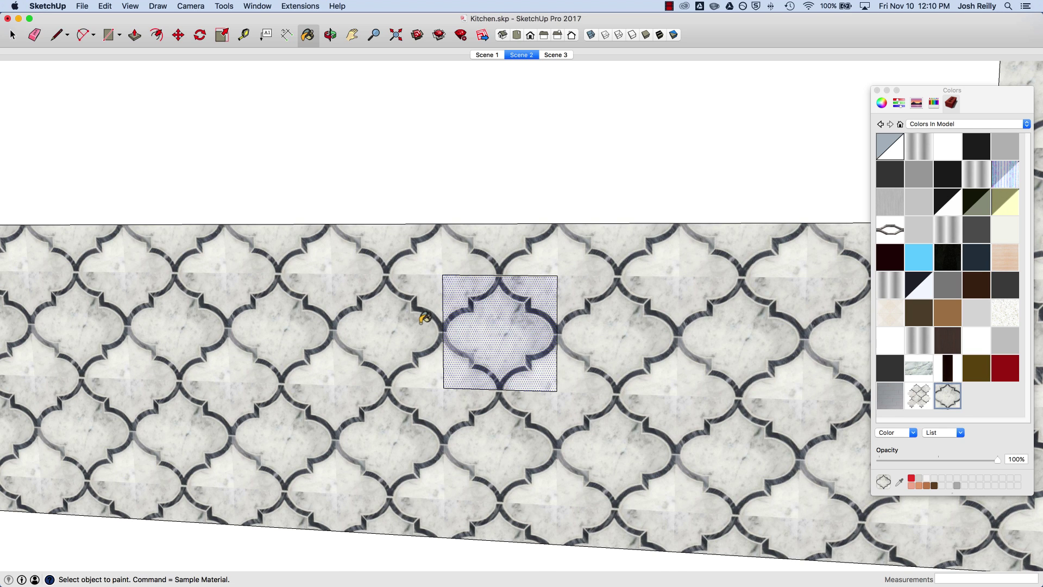
Erase the helper square's left, top, right and bottom edges
{"action": "key", "text": "e"}
{"action": "left_click", "coordinate": [443, 304]}
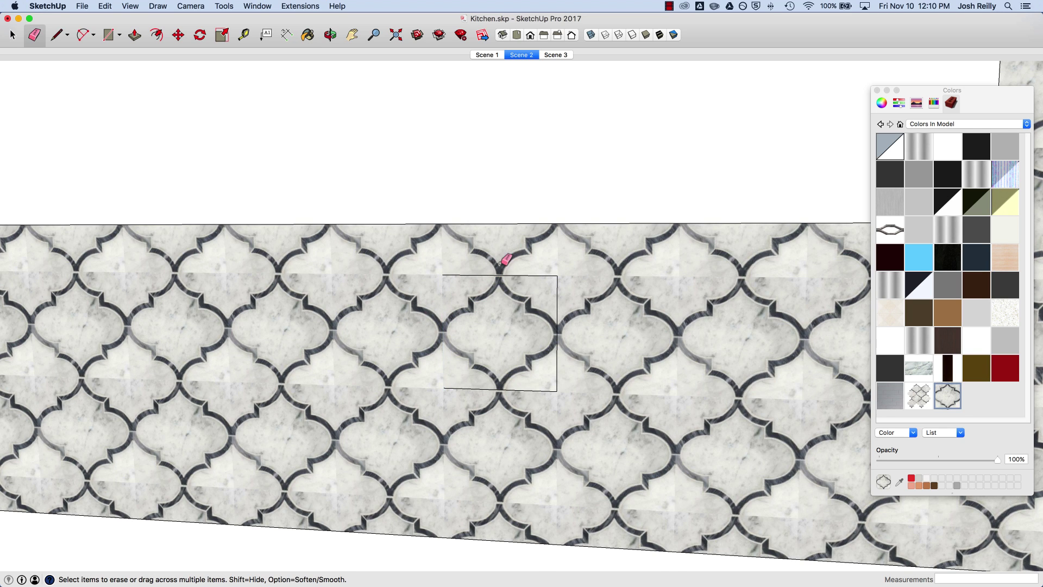
{"action": "left_click", "coordinate": [541, 276]}
{"action": "left_click", "coordinate": [557, 303]}
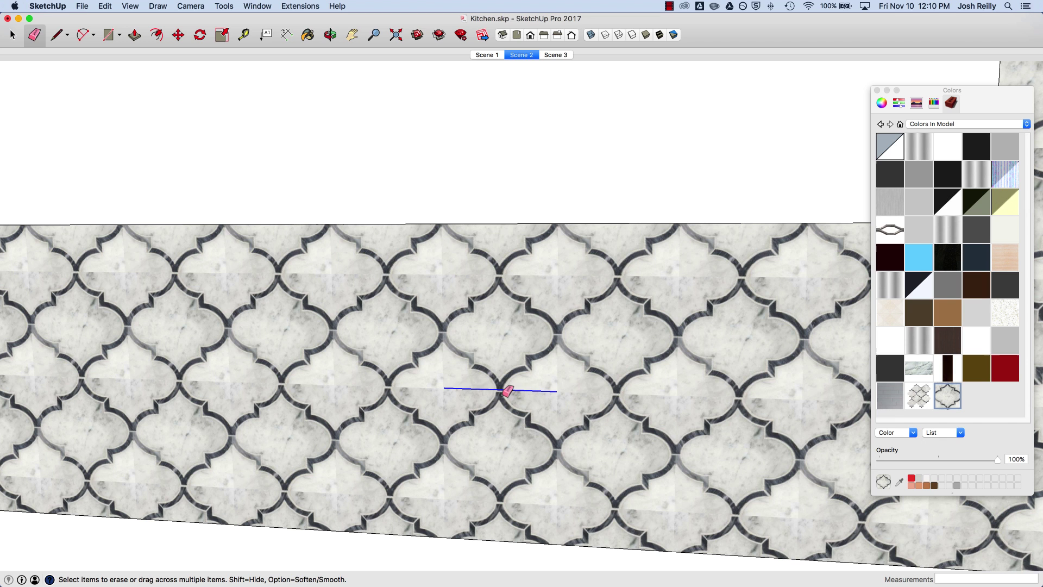
{"action": "left_click", "coordinate": [505, 390]}
Orbit and zoom out to view the cabinets and hood over the finished backsplash
{"action": "scroll", "coordinate": [473, 361], "scroll_direction": "down", "scroll_amount": 3}
{"action": "middle_click_drag", "start_coordinate": [472, 361], "coordinate": [425, 352]}
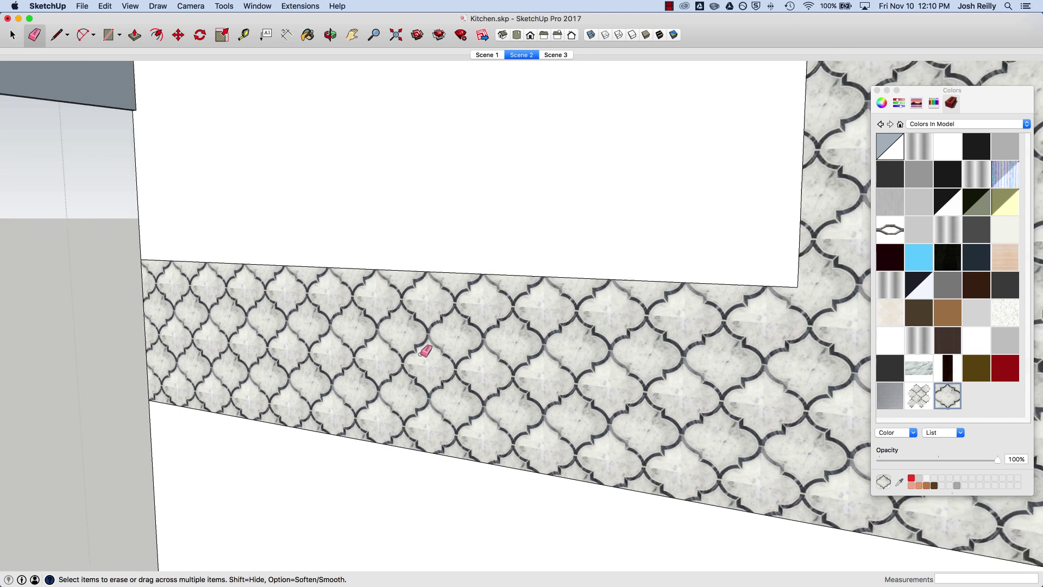
{"action": "scroll", "coordinate": [425, 351], "scroll_direction": "down", "scroll_amount": 5}
{"action": "key", "text": "space"}
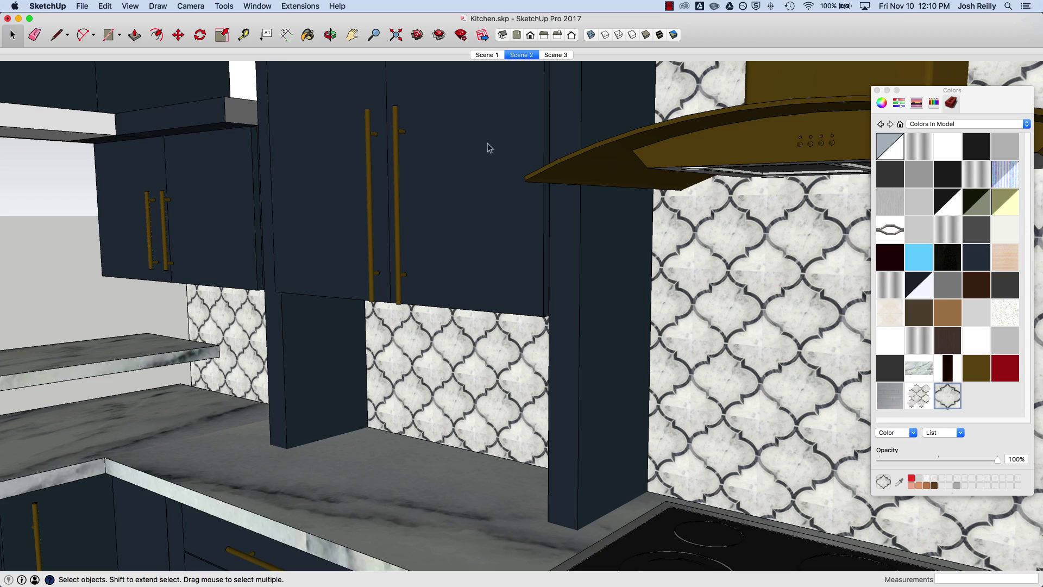
{"action": "scroll", "coordinate": [481, 303], "scroll_direction": "down", "scroll_amount": 3}
{"action": "middle_click_drag", "start_coordinate": [473, 331], "coordinate": [502, 326]}
{"action": "scroll", "coordinate": [491, 369], "scroll_direction": "up", "scroll_amount": 2}
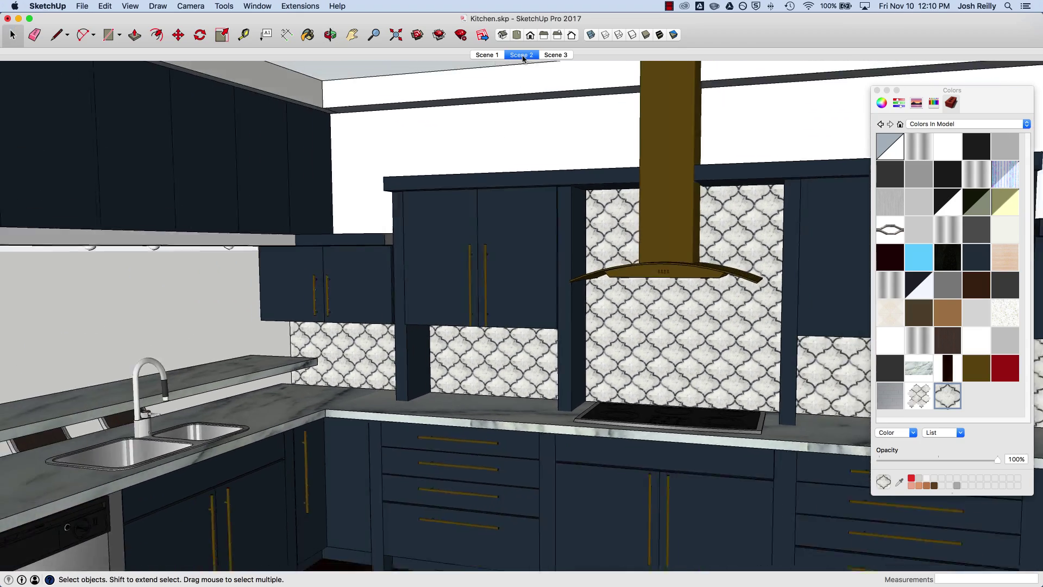